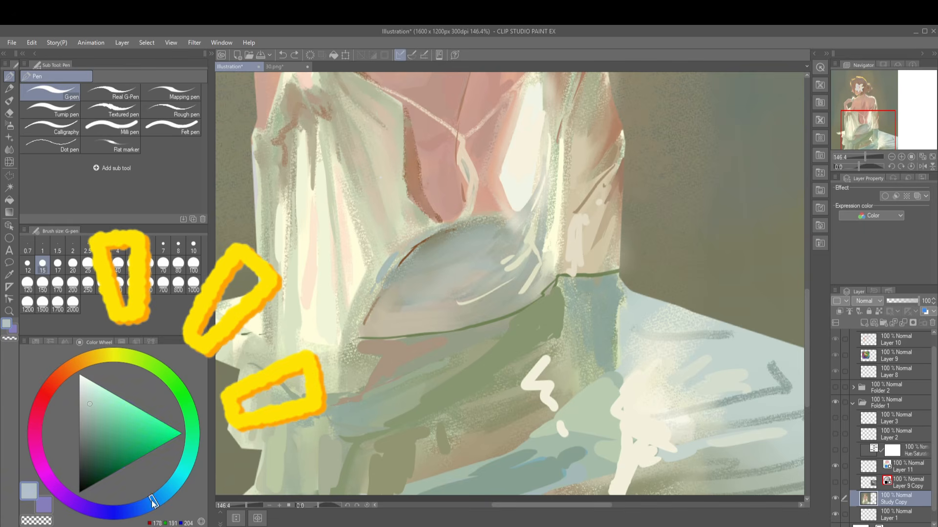
Paint a pale lavender-blue patch on the green cloth fold and set the Study Copy layer's expression color to Gray.
{"action": "left_click", "coordinate": [132, 510]}
{"action": "left_click_drag", "start_coordinate": [584, 404], "coordinate": [584, 416]}
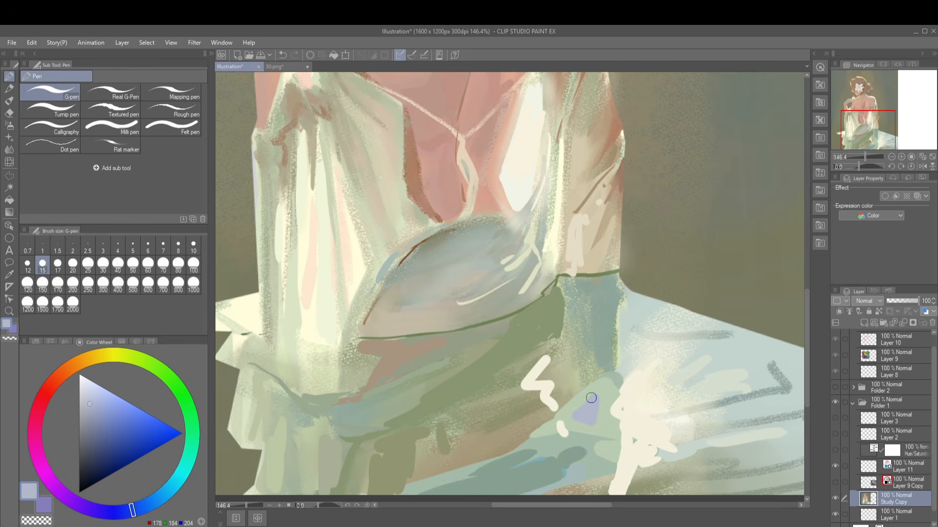
{"action": "left_click", "coordinate": [895, 218]}
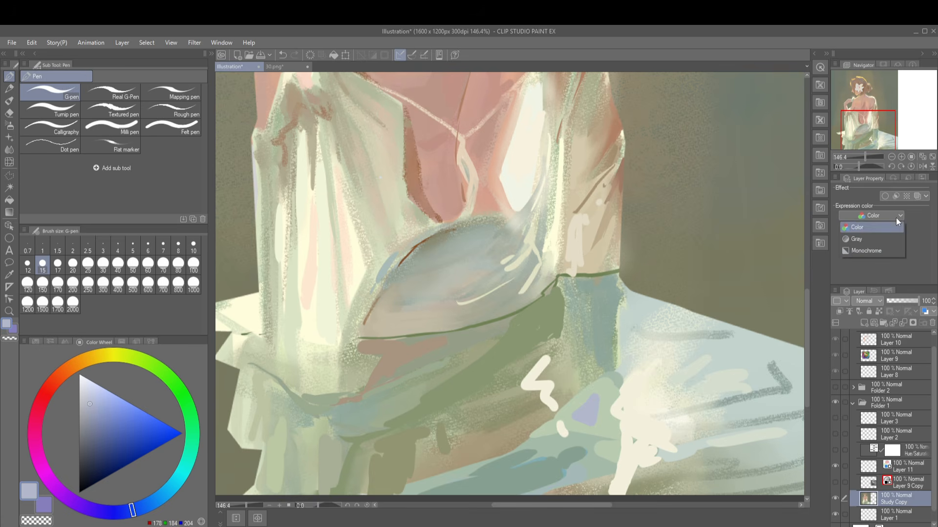
{"action": "left_click", "coordinate": [877, 239]}
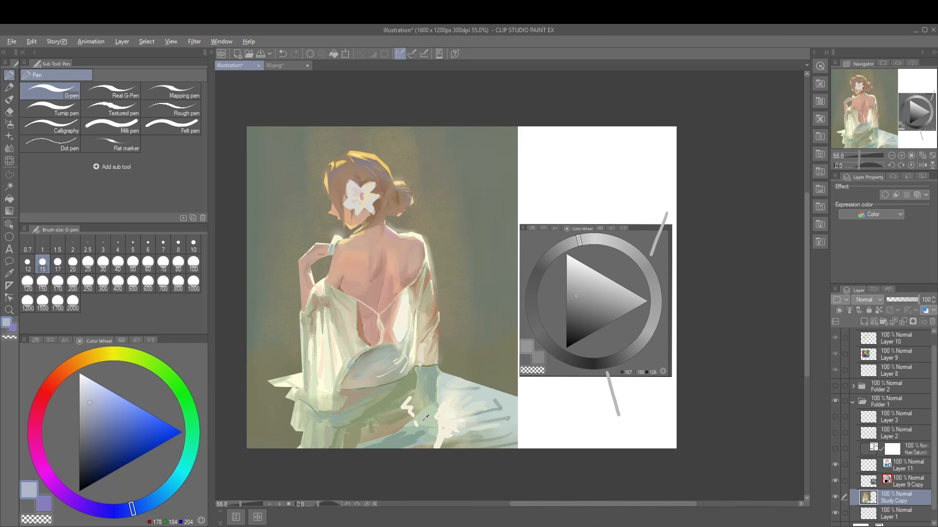
Sample the cloth color from the painting and adjust it to a light blue of RGB 184, 194, 220.
{"action": "left_click", "coordinate": [423, 420], "text": "alt"}
{"action": "mouse_move", "coordinate": [168, 376]}
{"action": "left_mouse_down"}
{"action": "mouse_move", "coordinate": [193, 422]}
{"action": "mouse_move", "coordinate": [139, 520]}
{"action": "left_mouse_up"}
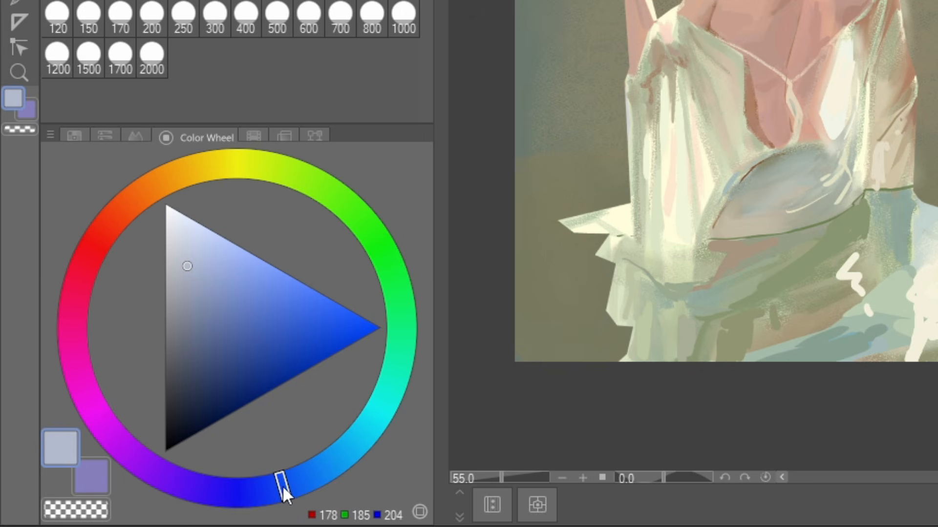
{"action": "left_click", "coordinate": [195, 255]}
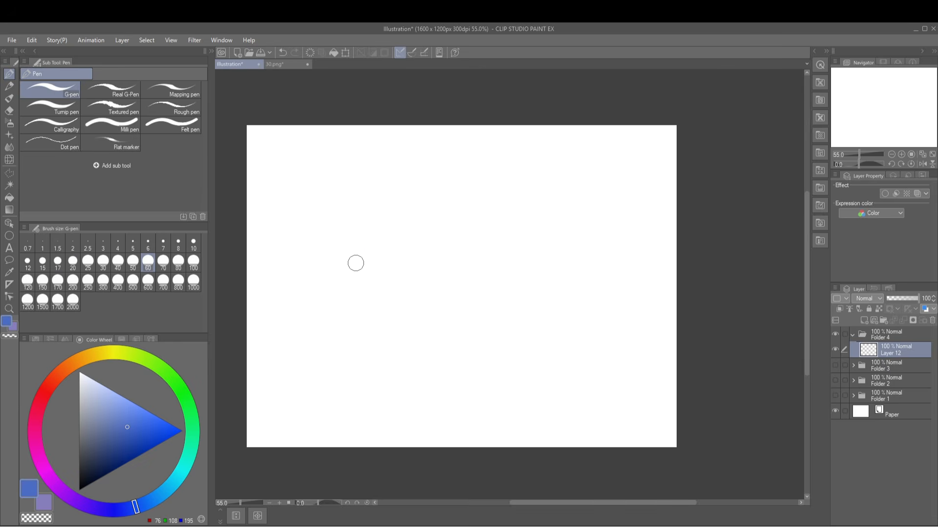
Paint a blue blob on the blank canvas and an overlapping blob with an adjusted red value.
{"action": "left_click_drag", "start_coordinate": [356, 263], "coordinate": [351, 284]}
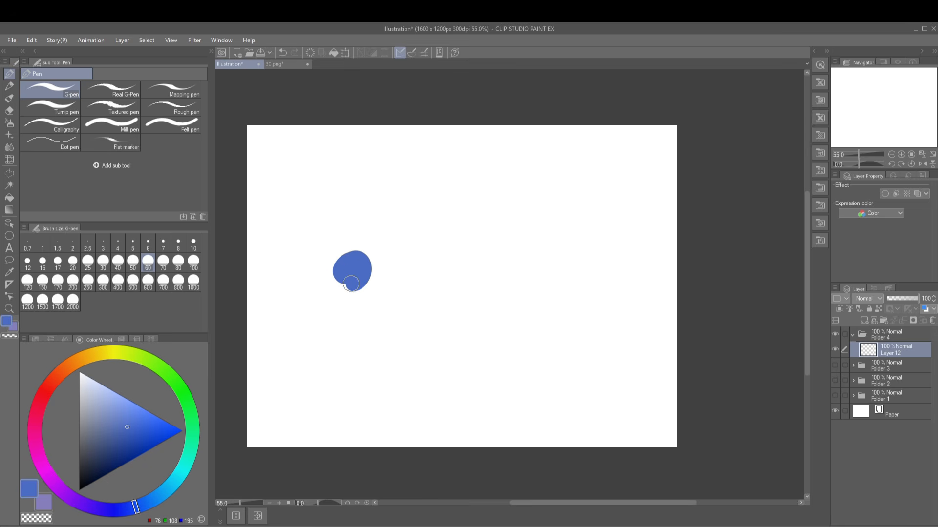
{"action": "left_click", "coordinate": [51, 339]}
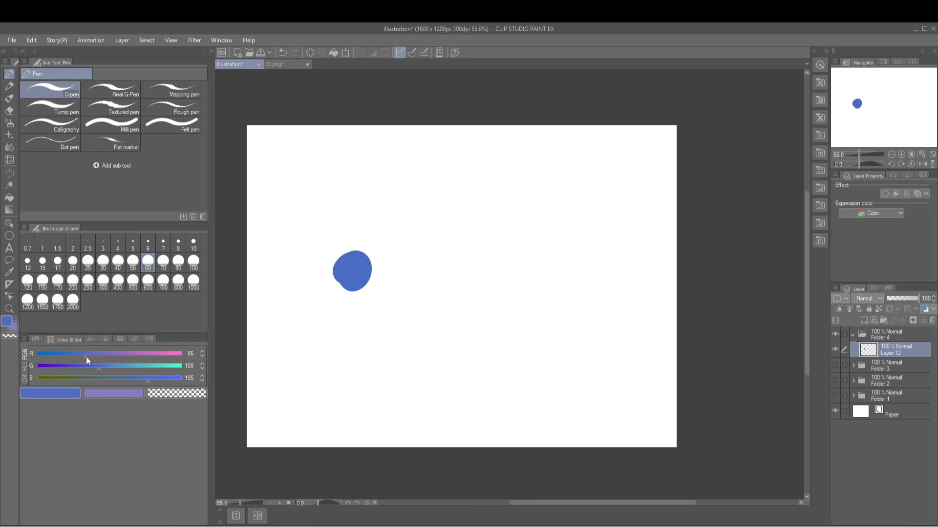
{"action": "left_click", "coordinate": [86, 356]}
{"action": "mouse_move", "coordinate": [373, 259]}
{"action": "left_mouse_down"}
{"action": "mouse_move", "coordinate": [379, 247]}
{"action": "mouse_move", "coordinate": [389, 271]}
{"action": "mouse_move", "coordinate": [379, 290]}
{"action": "mouse_move", "coordinate": [345, 299]}
{"action": "mouse_move", "coordinate": [357, 293]}
{"action": "left_mouse_up"}
Paint more overlapping blobs in slightly shifted blues, ending at RGB 96, 118, 190, and set the layer's expression color to Color.
{"action": "left_click", "coordinate": [106, 368]}
{"action": "left_click", "coordinate": [145, 381]}
{"action": "left_click", "coordinate": [92, 356]}
{"action": "left_click", "coordinate": [104, 368]}
{"action": "left_click_drag", "start_coordinate": [350, 248], "coordinate": [349, 242]}
{"action": "left_click", "coordinate": [871, 213]}
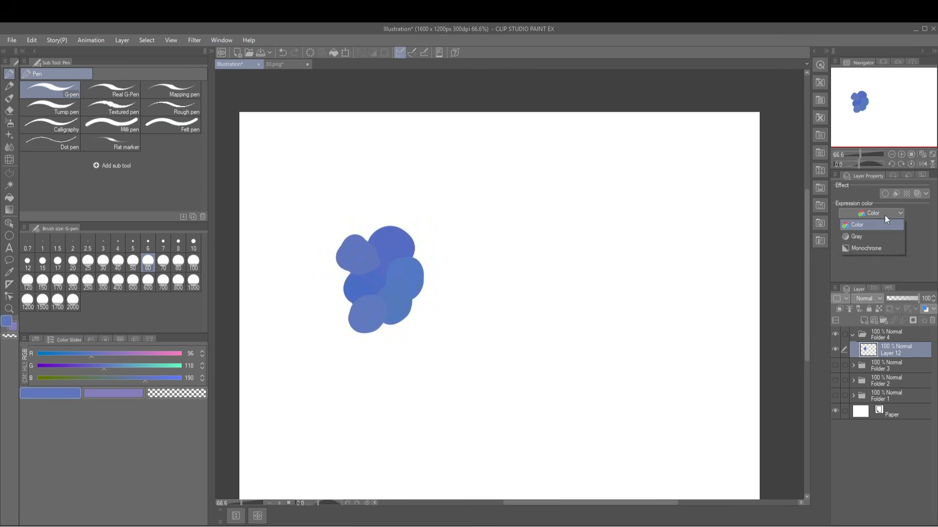
{"action": "left_click", "coordinate": [875, 224]}
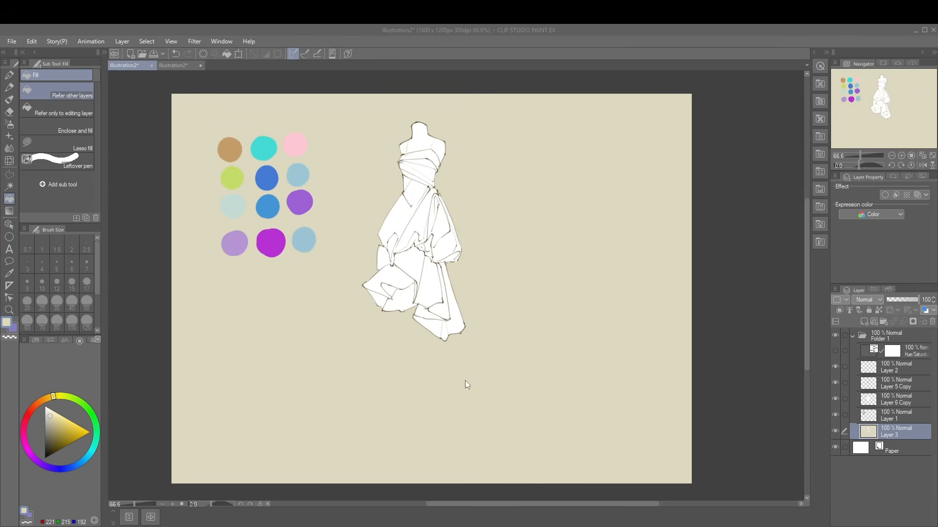
Show the Hue/Saturation layer and paint purple G-pen shadows on Layer 1 along the dress bodice and upper skirt folds.
{"action": "left_click", "coordinate": [835, 351]}
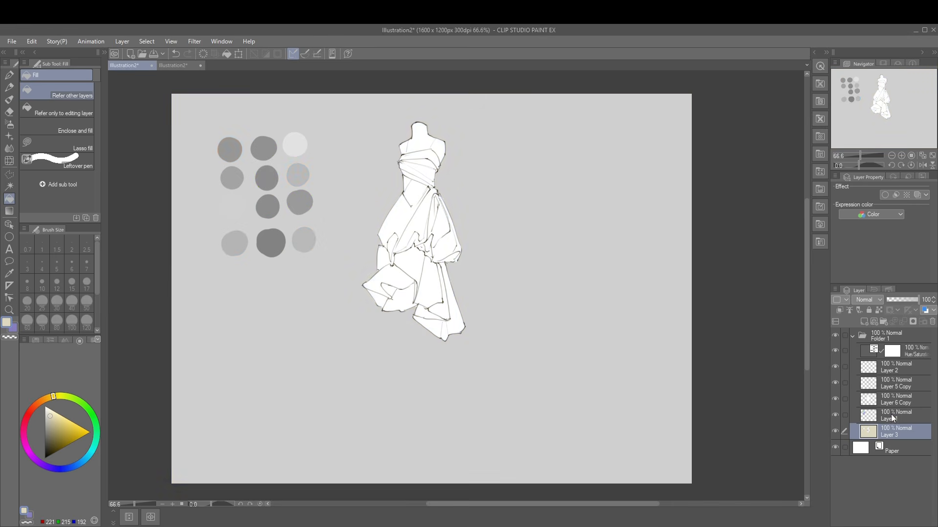
{"action": "left_click", "coordinate": [891, 414]}
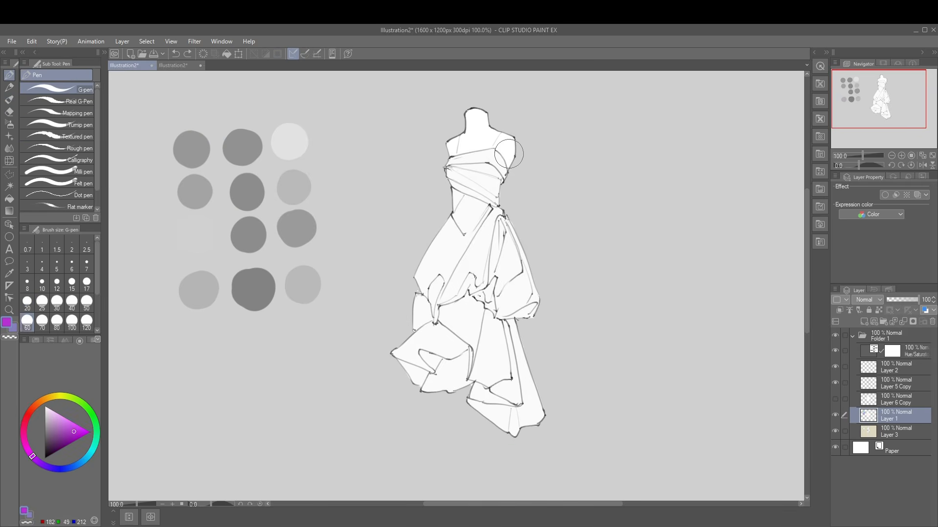
{"action": "left_click_drag", "start_coordinate": [504, 161], "coordinate": [471, 242]}
{"action": "left_click_drag", "start_coordinate": [437, 277], "coordinate": [429, 298]}
{"action": "left_click_drag", "start_coordinate": [501, 214], "coordinate": [490, 283]}
{"action": "left_click_drag", "start_coordinate": [437, 305], "coordinate": [488, 289]}
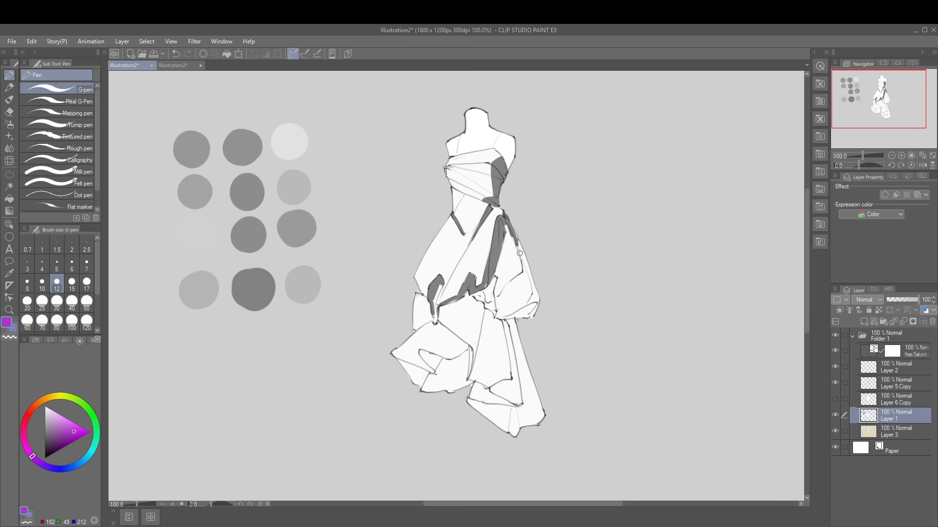
Fill the side drape, train and lower ruffle with shadow, limiting the strokes to a selection of the dress, and clear the selection.
{"action": "left_click_drag", "start_coordinate": [527, 254], "coordinate": [508, 315]}
{"action": "mouse_move", "coordinate": [489, 279]}
{"action": "left_mouse_down"}
{"action": "mouse_move", "coordinate": [491, 339]}
{"action": "mouse_move", "coordinate": [474, 380]}
{"action": "left_mouse_up"}
{"action": "mouse_move", "coordinate": [510, 325]}
{"action": "left_mouse_down"}
{"action": "mouse_move", "coordinate": [532, 408]}
{"action": "mouse_move", "coordinate": [508, 432]}
{"action": "left_mouse_up"}
{"action": "left_click", "coordinate": [868, 399], "text": "ctrl"}
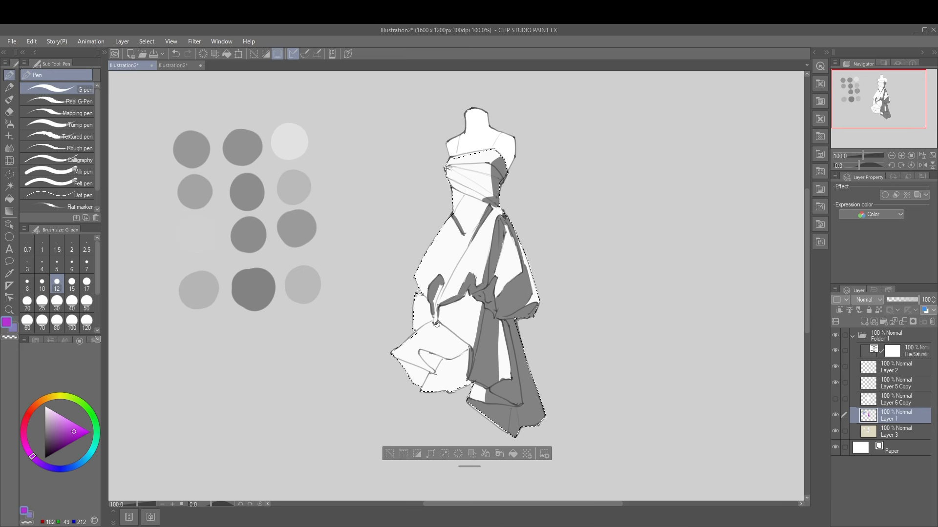
{"action": "left_click_drag", "start_coordinate": [432, 327], "coordinate": [466, 350]}
{"action": "key", "text": "ctrl+d"}
Soften the shadow edges on the bodice, side drape, train and lower ruffle with the Blend tool.
{"action": "key", "text": "j"}
{"action": "mouse_move", "coordinate": [495, 159]}
{"action": "left_mouse_down"}
{"action": "mouse_move", "coordinate": [494, 196]}
{"action": "mouse_move", "coordinate": [466, 233]}
{"action": "left_mouse_up"}
{"action": "key", "text": "bracketleft"}
{"action": "key", "text": "bracketleft"}
{"action": "left_click_drag", "start_coordinate": [521, 272], "coordinate": [498, 296]}
{"action": "left_click_drag", "start_coordinate": [499, 322], "coordinate": [501, 378]}
{"action": "left_click_drag", "start_coordinate": [427, 336], "coordinate": [452, 342]}
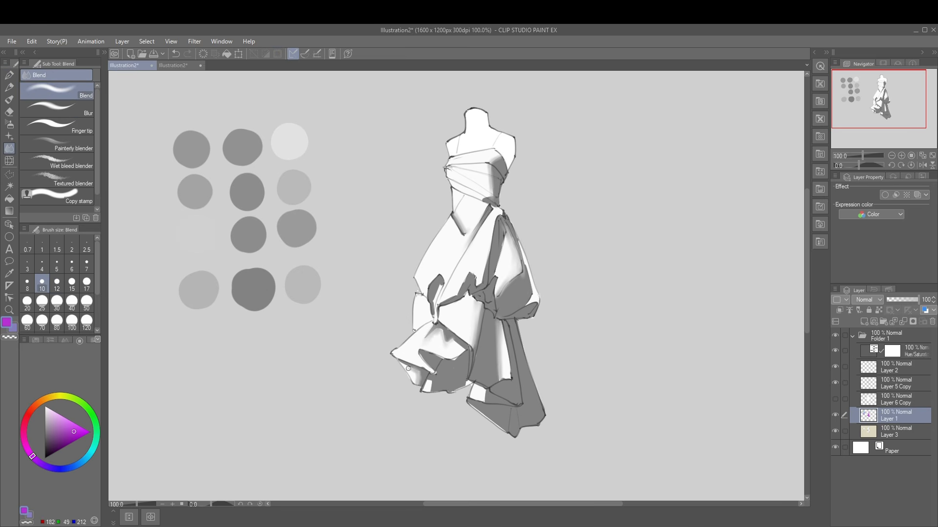
Paint a color sampled from the swatches into the puffed side drape and blend it into the shadow.
{"action": "key", "text": "b"}
{"action": "left_click", "coordinate": [518, 268], "text": "alt"}
{"action": "key", "text": "p"}
{"action": "left_click", "coordinate": [313, 274], "text": "alt"}
{"action": "mouse_move", "coordinate": [520, 270]}
{"action": "left_mouse_down"}
{"action": "mouse_move", "coordinate": [501, 237]}
{"action": "mouse_move", "coordinate": [522, 313]}
{"action": "left_mouse_up"}
{"action": "key", "text": "j"}
{"action": "key", "text": "p"}
{"action": "key", "text": "j"}
{"action": "key", "text": "p"}
{"action": "key", "text": "j"}
{"action": "key", "text": "p"}
Add shading strokes to the central skirt folds and lower ruffle, and blend them.
{"action": "left_click_drag", "start_coordinate": [467, 299], "coordinate": [442, 326]}
{"action": "mouse_move", "coordinate": [481, 302]}
{"action": "left_mouse_down"}
{"action": "mouse_move", "coordinate": [473, 331]}
{"action": "mouse_move", "coordinate": [450, 326]}
{"action": "left_mouse_up"}
{"action": "key", "text": "j"}
{"action": "key", "text": "p"}
{"action": "key", "text": "j"}
{"action": "mouse_move", "coordinate": [442, 279]}
{"action": "left_mouse_down"}
{"action": "mouse_move", "coordinate": [431, 310]}
{"action": "mouse_move", "coordinate": [481, 381]}
{"action": "mouse_move", "coordinate": [458, 390]}
{"action": "left_mouse_up"}
{"action": "key", "text": "p"}
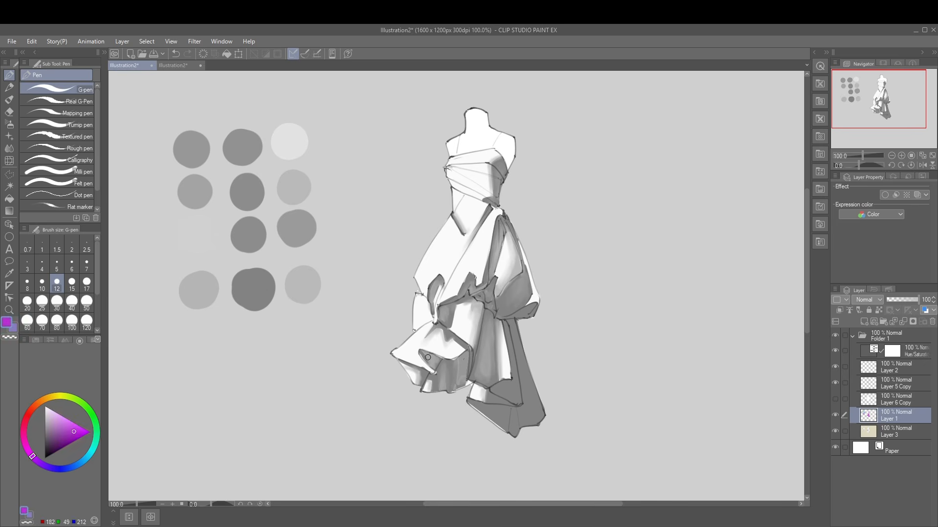
{"action": "key", "text": "j"}
{"action": "key", "text": "p"}
Sample the violet swatch, paint it over the shadowed rear train and blend the strokes.
{"action": "left_click", "coordinate": [293, 223], "text": "alt"}
{"action": "left_click_drag", "start_coordinate": [517, 324], "coordinate": [537, 421]}
{"action": "left_click_drag", "start_coordinate": [508, 408], "coordinate": [488, 424]}
{"action": "key", "text": "j"}
Paint the light pink swatch color into the bodice folds, blend it, and hide the Hue/Saturation layer.
{"action": "key", "text": "p"}
{"action": "left_click", "coordinate": [296, 138], "text": "alt"}
{"action": "left_click_drag", "start_coordinate": [489, 152], "coordinate": [462, 160]}
{"action": "key", "text": "j"}
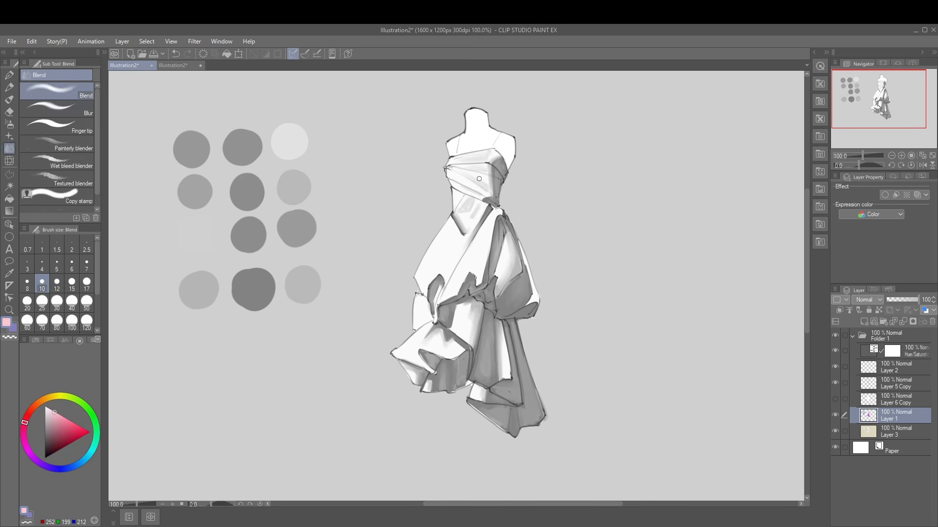
{"action": "key", "text": "p"}
{"action": "key", "text": "j"}
{"action": "scroll", "coordinate": [528, 179], "scroll_direction": "down", "scroll_amount": 1}
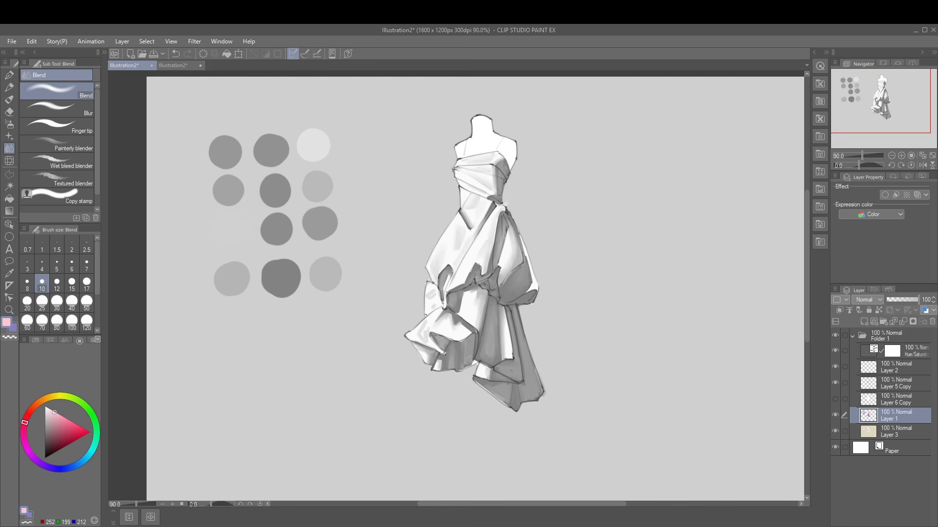
{"action": "left_click", "coordinate": [835, 351]}
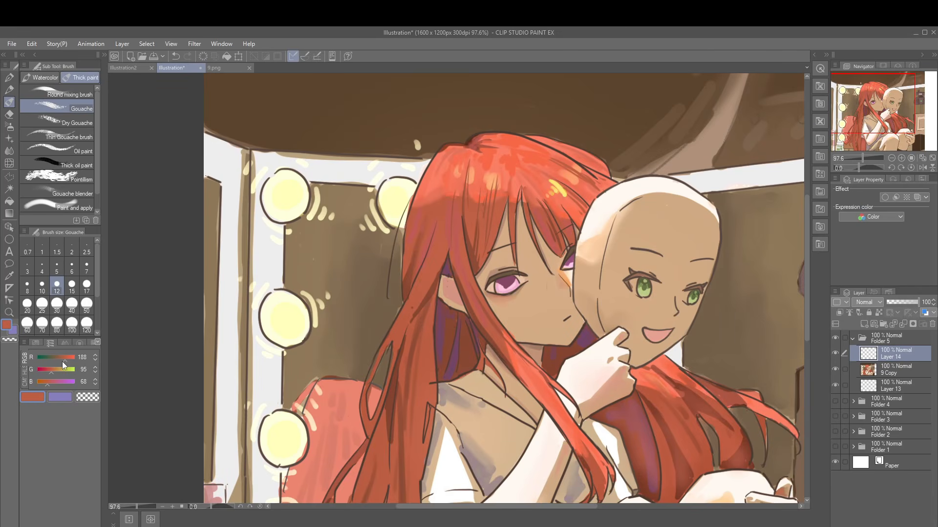
Paint Gouache strokes in muted, purplish variations of the hair color into the red hair beside the face on Layer 14.
{"action": "left_click_drag", "start_coordinate": [65, 363], "coordinate": [63, 362]}
{"action": "left_click", "coordinate": [51, 382]}
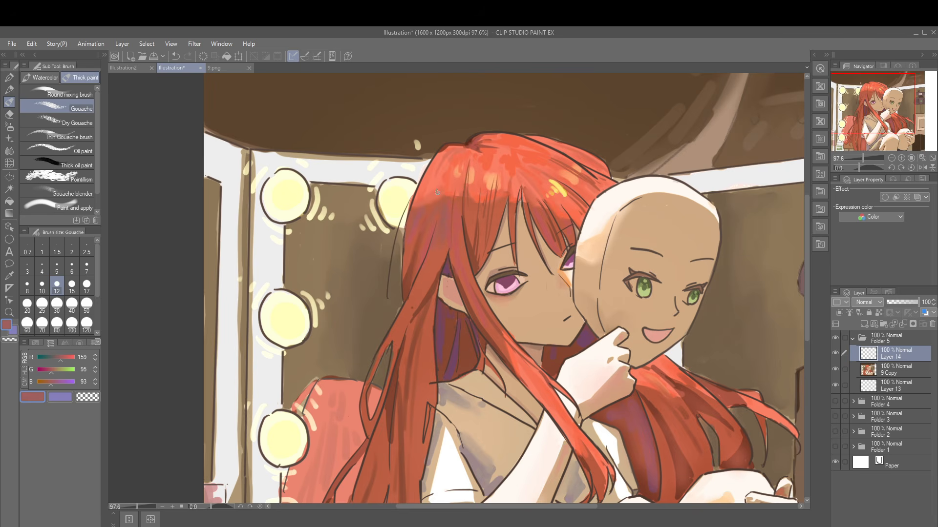
{"action": "left_click", "coordinate": [449, 192], "text": "alt"}
{"action": "left_click", "coordinate": [457, 173], "text": "alt"}
{"action": "left_click_drag", "start_coordinate": [449, 172], "coordinate": [449, 190]}
{"action": "left_click_drag", "start_coordinate": [444, 176], "coordinate": [435, 196]}
{"action": "mouse_move", "coordinate": [464, 188]}
{"action": "left_mouse_down"}
{"action": "mouse_move", "coordinate": [479, 201]}
{"action": "mouse_move", "coordinate": [461, 192]}
{"action": "mouse_move", "coordinate": [471, 200]}
{"action": "left_mouse_up"}
{"action": "left_click", "coordinate": [471, 216], "text": "alt"}
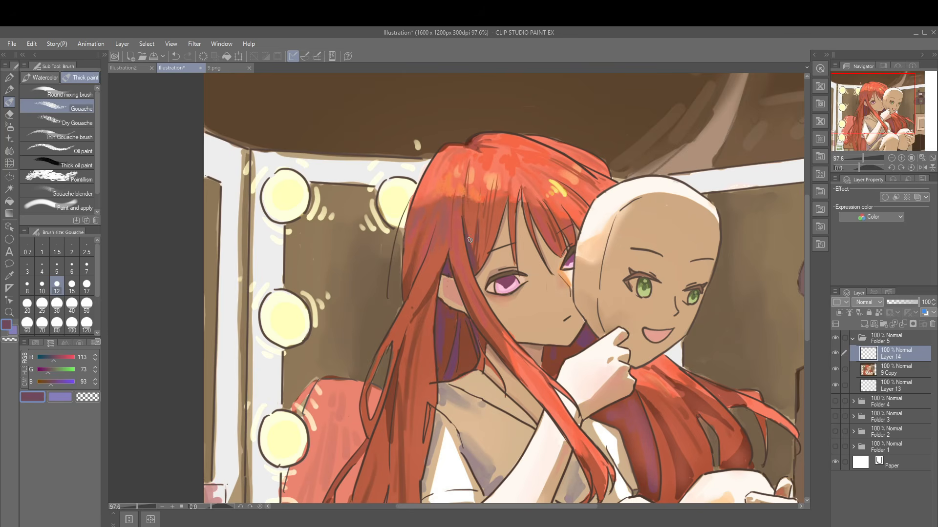
Hide Layer 14, add a new layer, and paint strokes of RGB 188, 126, 68 in the same hair area.
{"action": "left_click", "coordinate": [835, 353]}
{"action": "key", "text": "ctrl+shift+n"}
{"action": "left_click", "coordinate": [444, 211], "text": "alt"}
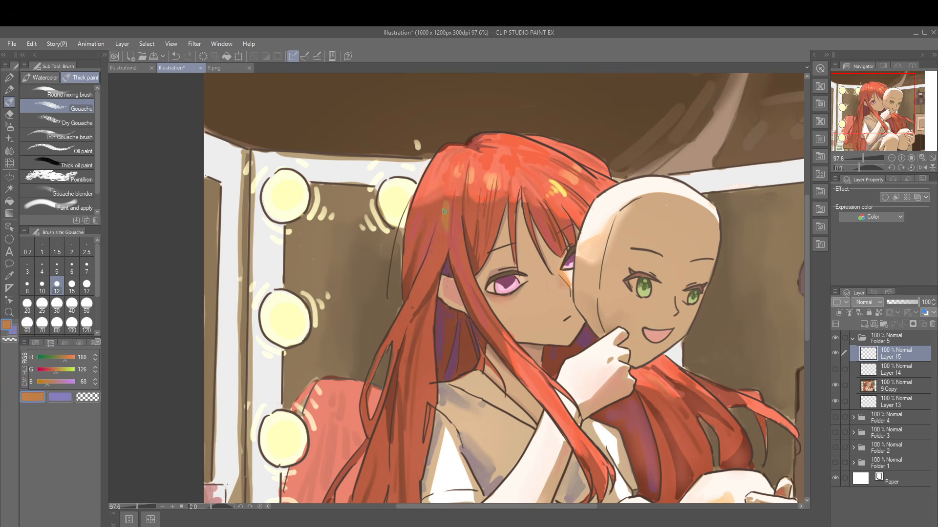
{"action": "left_click_drag", "start_coordinate": [444, 211], "coordinate": [449, 241]}
{"action": "left_click", "coordinate": [452, 192], "text": "alt"}
Try a hair stroke with an altered red value and undo it.
{"action": "left_click", "coordinate": [65, 360]}
{"action": "left_click_drag", "start_coordinate": [451, 178], "coordinate": [453, 195]}
{"action": "key", "text": "ctrl+z"}
{"action": "left_click", "coordinate": [72, 360]}
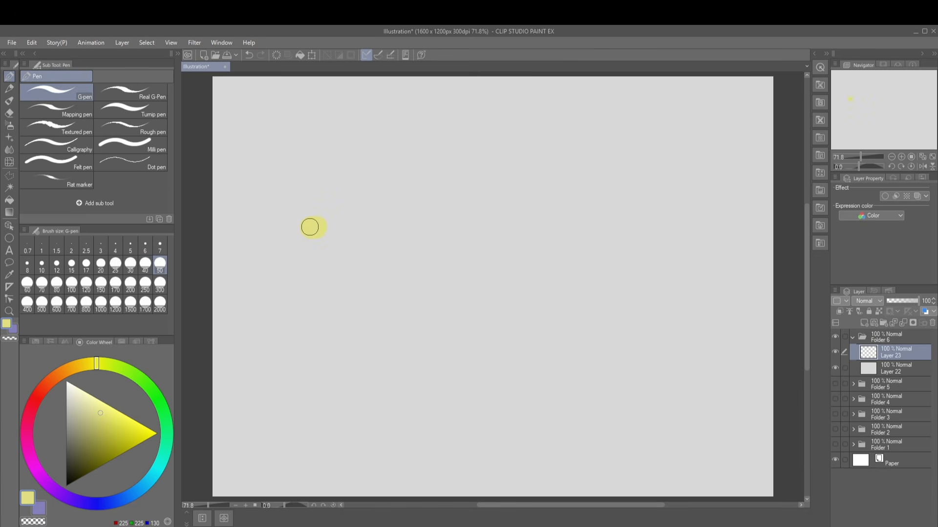
Paint a blue circle overlapping the yellow one and start a second row below with a yellow circle.
{"action": "left_click", "coordinate": [113, 502]}
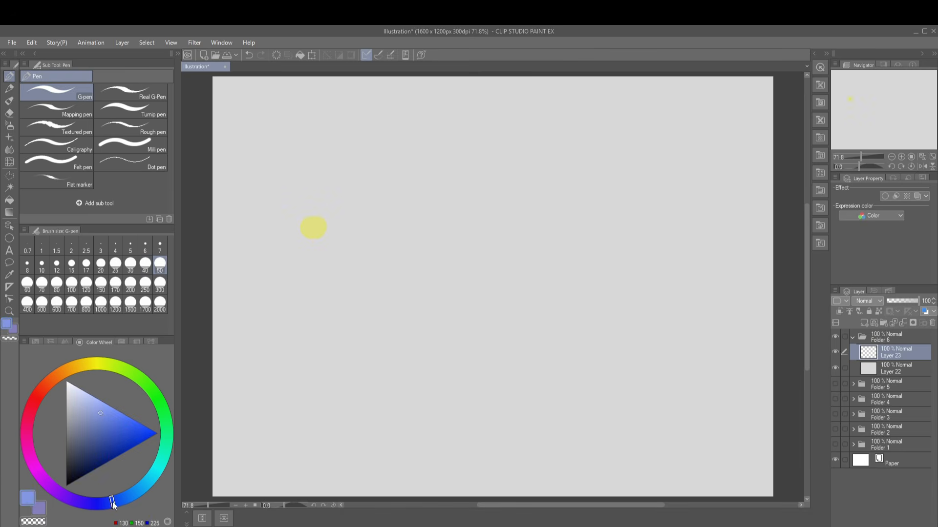
{"action": "left_click", "coordinate": [337, 228]}
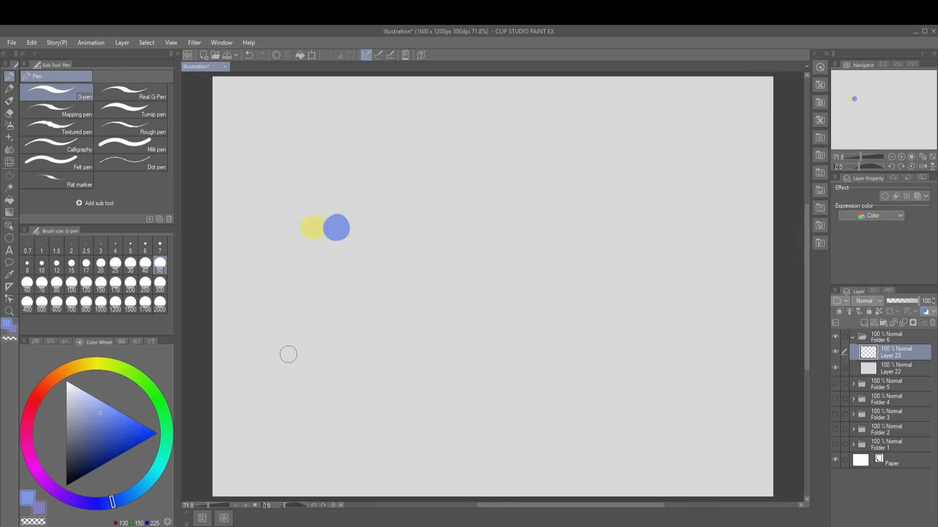
{"action": "left_click", "coordinate": [102, 363]}
{"action": "left_click_drag", "start_coordinate": [309, 272], "coordinate": [316, 278]}
Continue the second row with overlapping yellow-green, green, turquoise, sky-blue and blue circles by moving around the hue ring.
{"action": "left_click", "coordinate": [128, 373]}
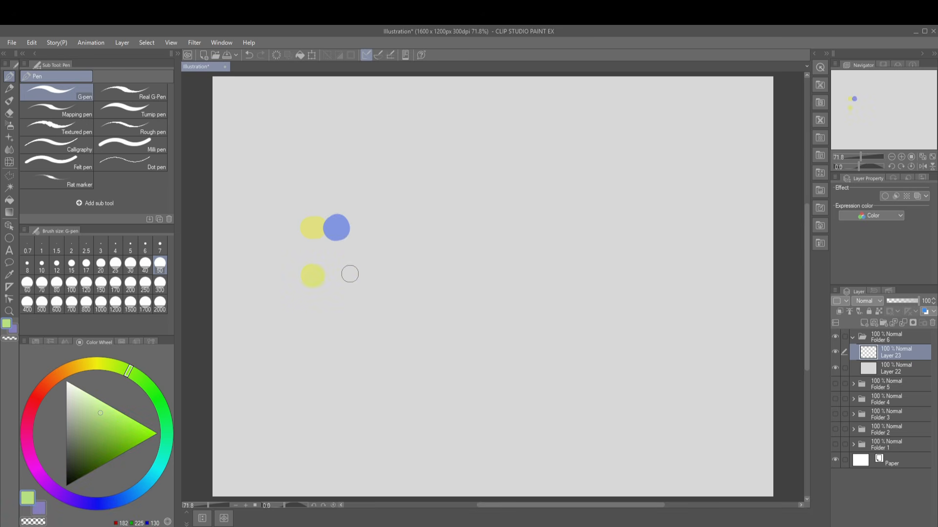
{"action": "left_click", "coordinate": [329, 279]}
{"action": "left_click", "coordinate": [156, 397]}
{"action": "left_click", "coordinate": [349, 276]}
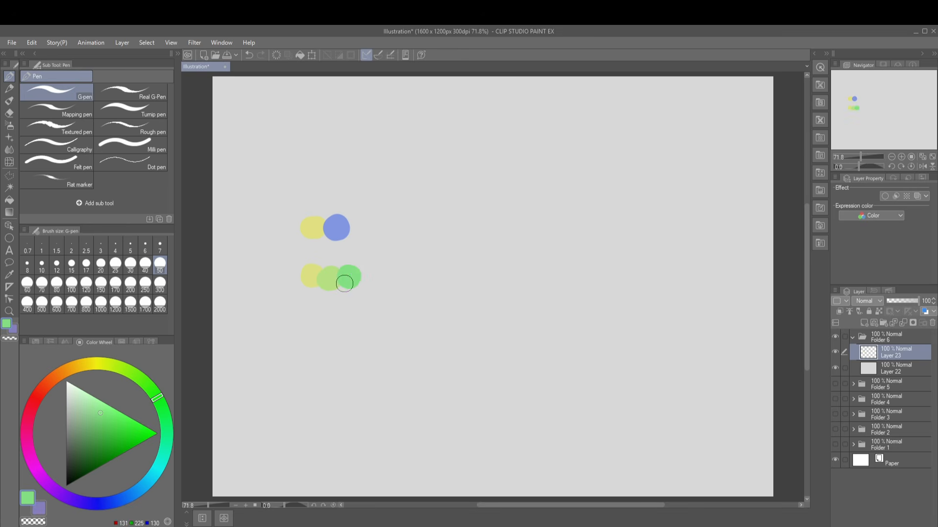
{"action": "left_click", "coordinate": [167, 446]}
{"action": "left_click", "coordinate": [367, 278]}
{"action": "left_click", "coordinate": [148, 478]}
{"action": "left_click", "coordinate": [383, 283]}
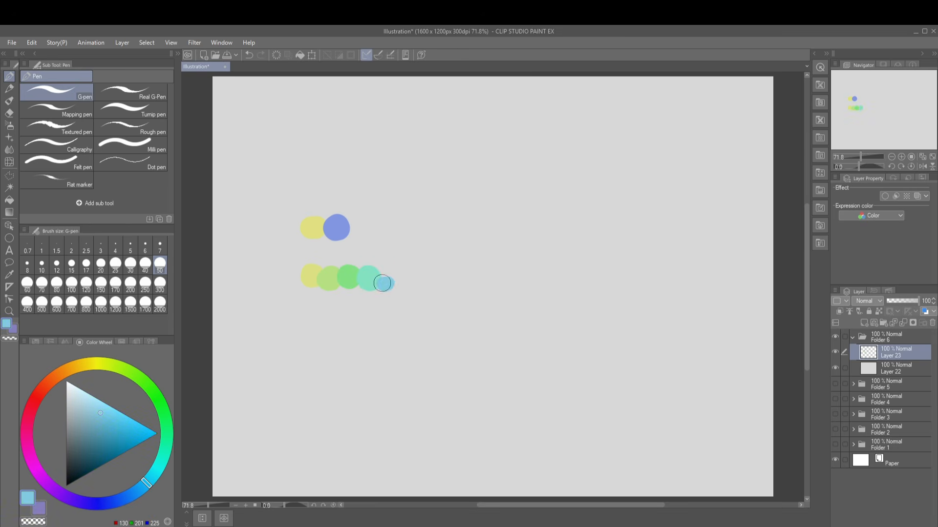
{"action": "left_click_drag", "start_coordinate": [383, 283], "coordinate": [388, 278]}
{"action": "left_click", "coordinate": [107, 502]}
{"action": "left_click", "coordinate": [410, 279]}
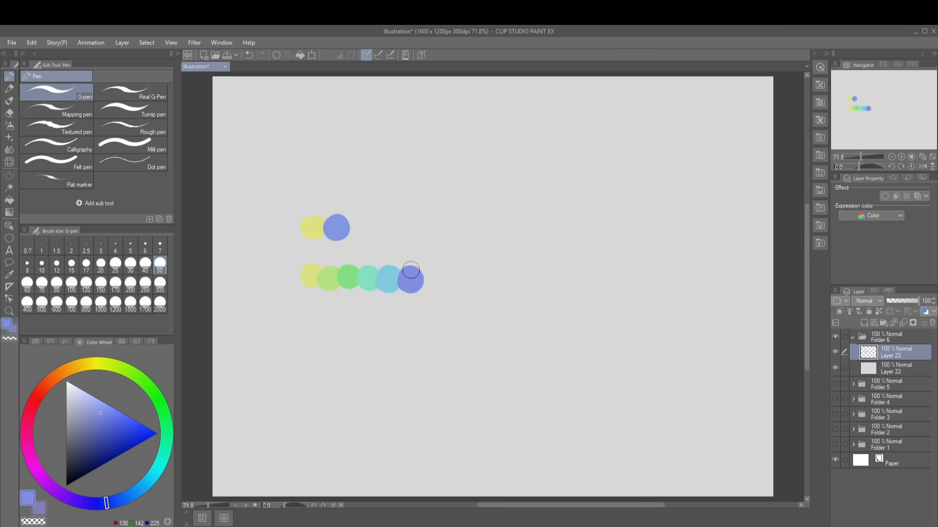
Draw a red bracket under the yellow-green and green circles and paint a blob in the empty area beside the rows.
{"action": "mouse_move", "coordinate": [327, 295]}
{"action": "left_mouse_down"}
{"action": "mouse_move", "coordinate": [346, 314]}
{"action": "mouse_move", "coordinate": [350, 294]}
{"action": "left_mouse_up"}
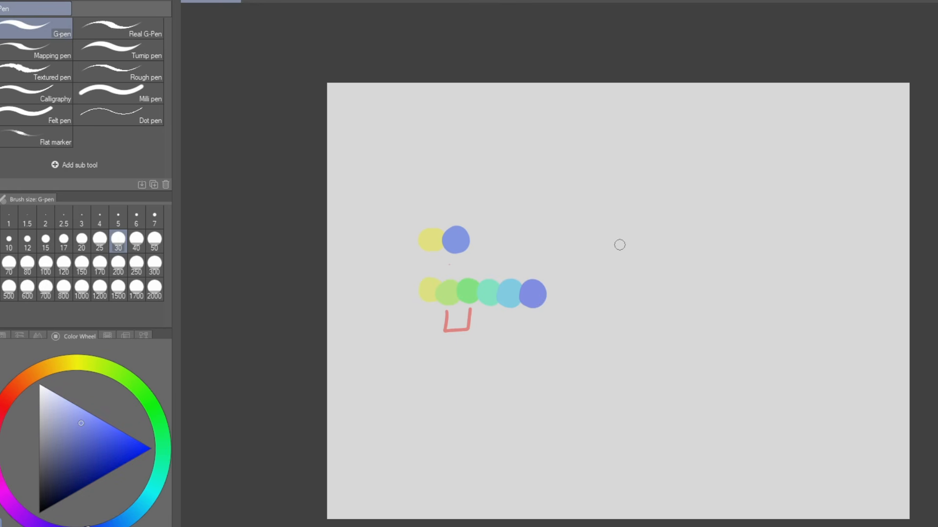
{"action": "mouse_move", "coordinate": [622, 235]}
{"action": "left_mouse_down"}
{"action": "mouse_move", "coordinate": [624, 246]}
{"action": "mouse_move", "coordinate": [620, 237]}
{"action": "mouse_move", "coordinate": [643, 233]}
{"action": "left_mouse_up"}
{"action": "key", "text": "x"}
{"action": "left_click", "coordinate": [46, 426]}
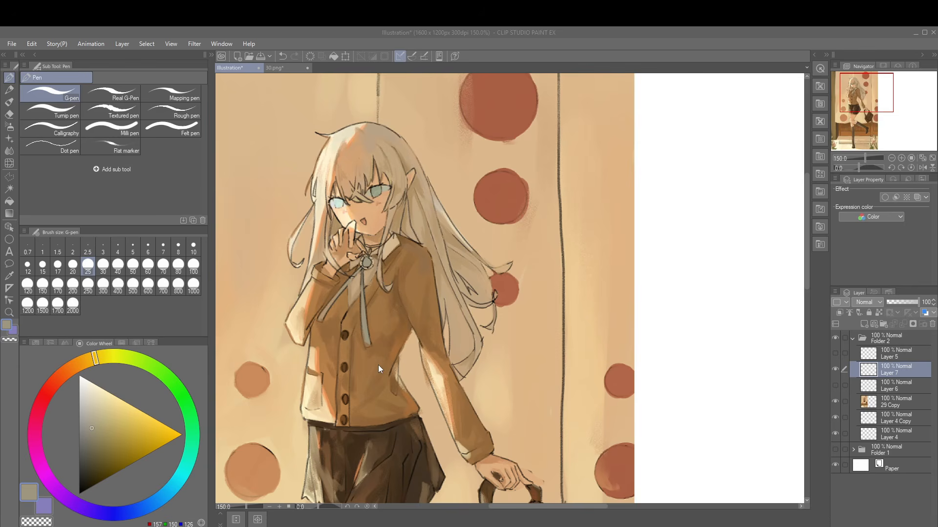
Sample the gray color of the character's brooch and paint a swatch of it on the white area beside the illustration.
{"action": "left_click", "coordinate": [367, 263]}
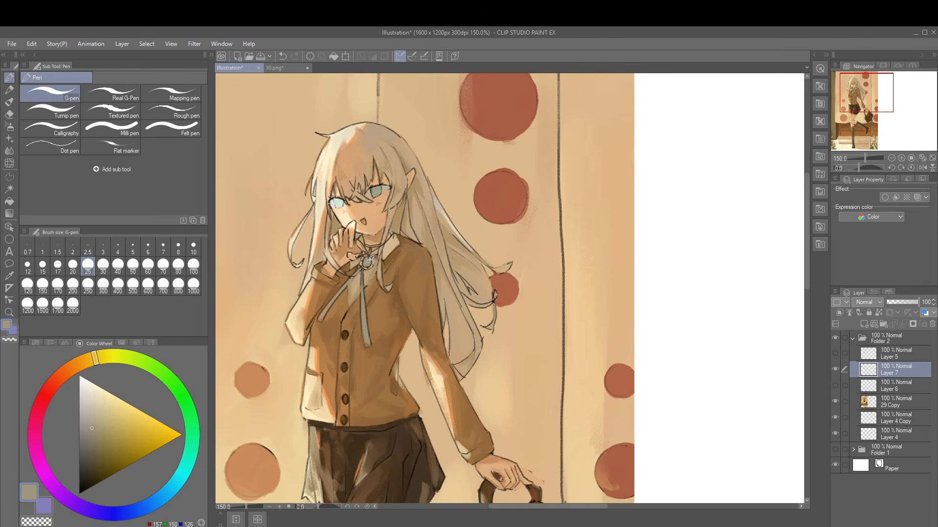
{"action": "left_click", "coordinate": [368, 263], "text": "alt"}
{"action": "left_click_drag", "start_coordinate": [685, 266], "coordinate": [687, 276]}
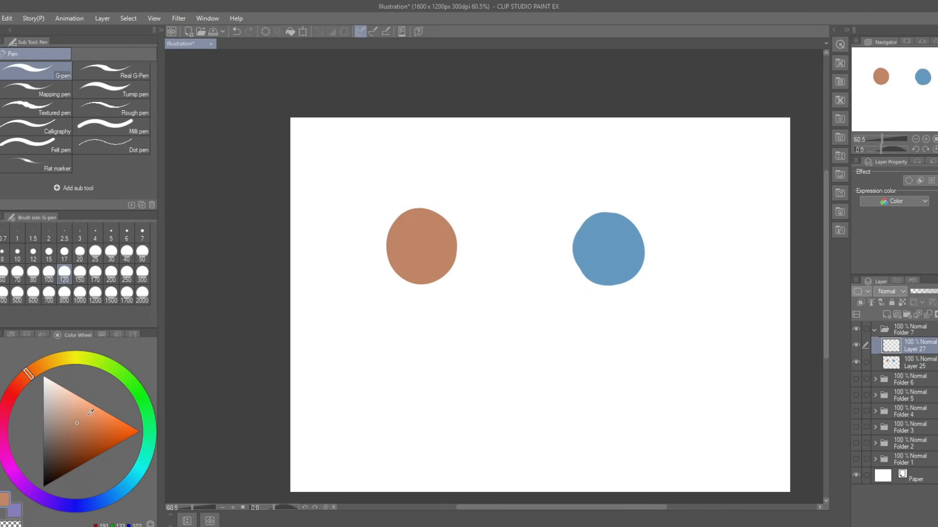
Paint a desaturated spot of the same hue inside the orange circle and another inside the blue circle.
{"action": "left_click", "coordinate": [62, 424]}
{"action": "left_click_drag", "start_coordinate": [425, 247], "coordinate": [424, 249]}
{"action": "left_click", "coordinate": [619, 249], "text": "alt"}
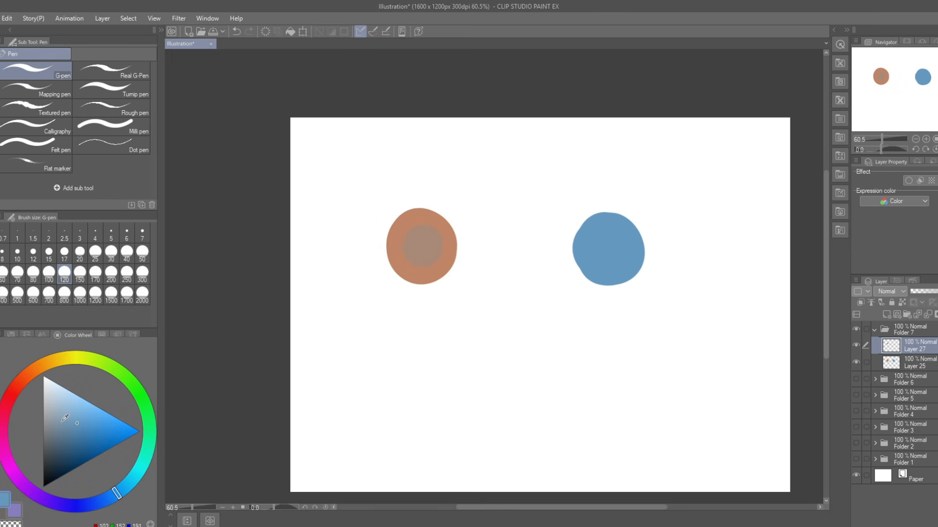
{"action": "left_click", "coordinate": [61, 424]}
{"action": "left_click_drag", "start_coordinate": [610, 249], "coordinate": [609, 245]}
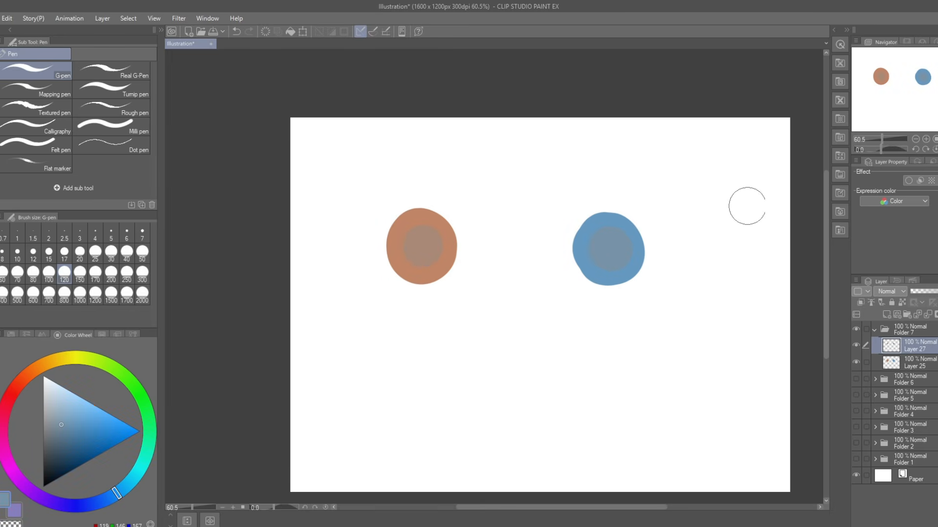